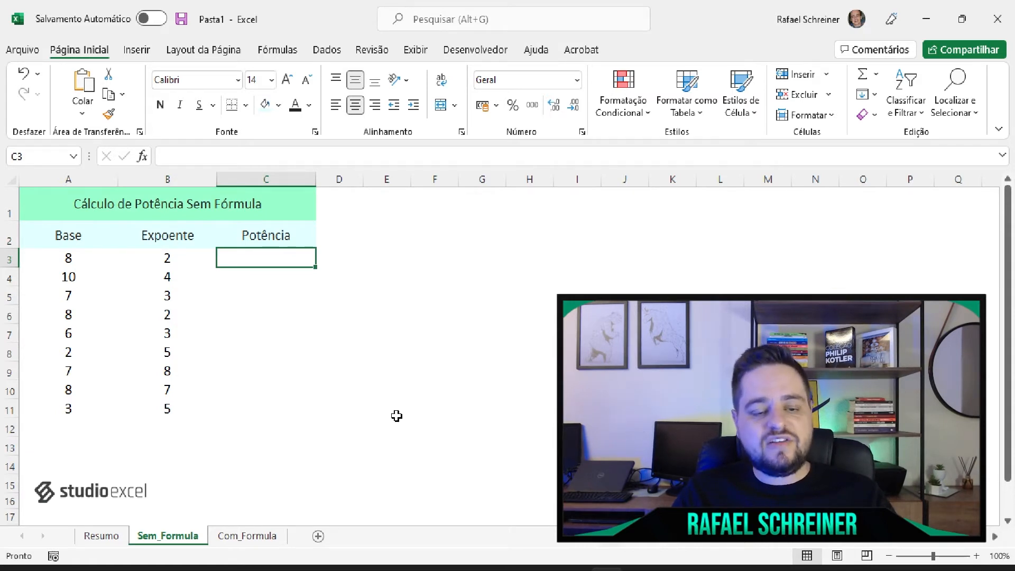
# - Enter the formula =A3^B3 in cell C3 of the Sem_Formula sheet to raise the base to its exponent
pyautogui.write('=')
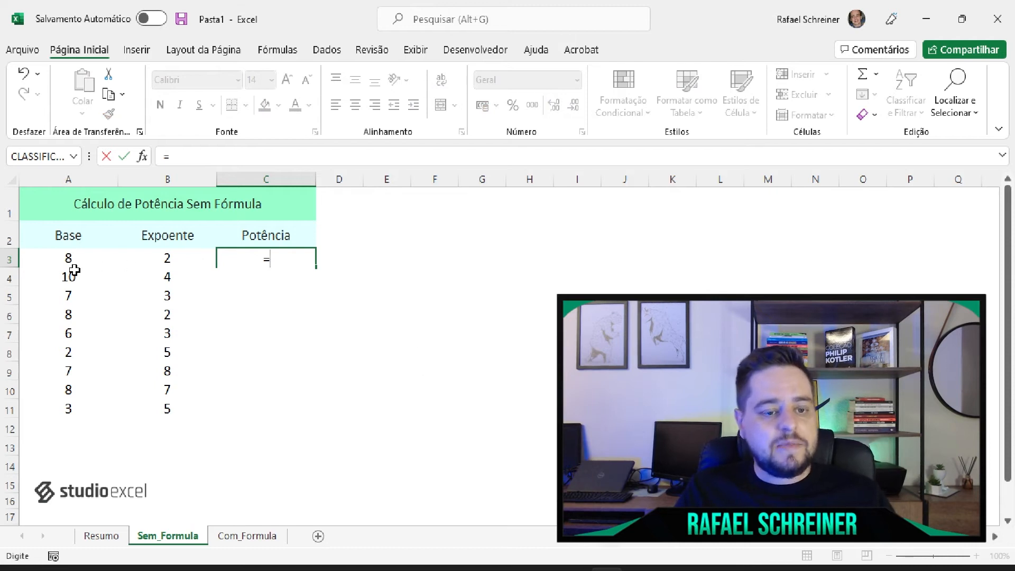
pyautogui.click(70, 265)
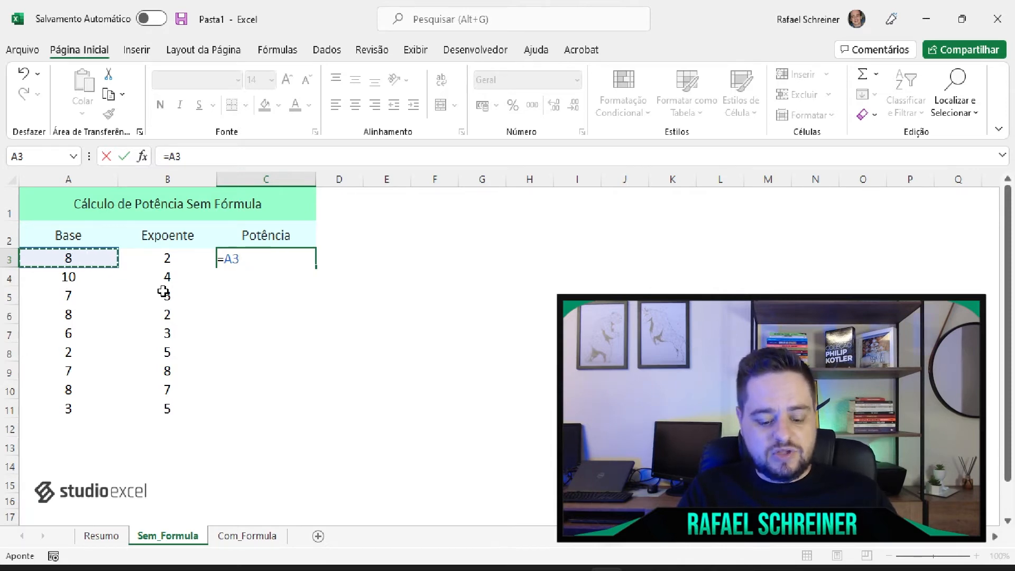
pyautogui.write('^')
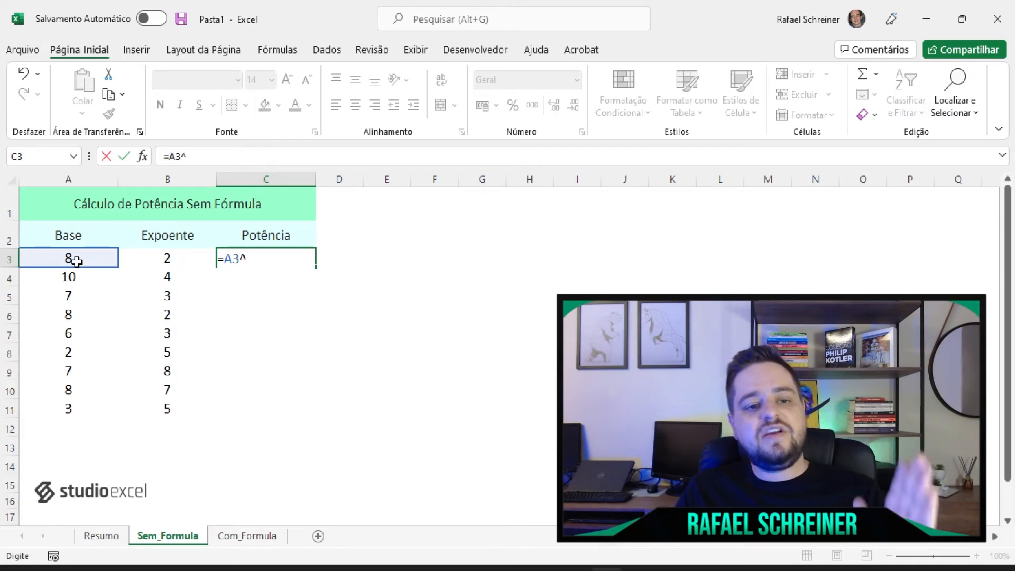
pyautogui.click(157, 265)
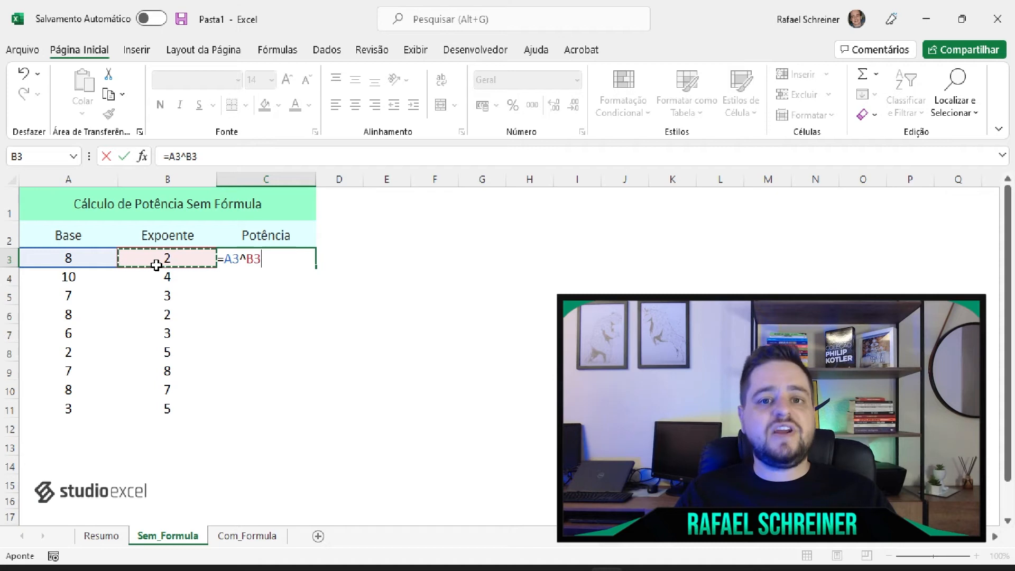
pyautogui.press('BackSpace')
pyautogui.press('BackSpace')
pyautogui.write('2')
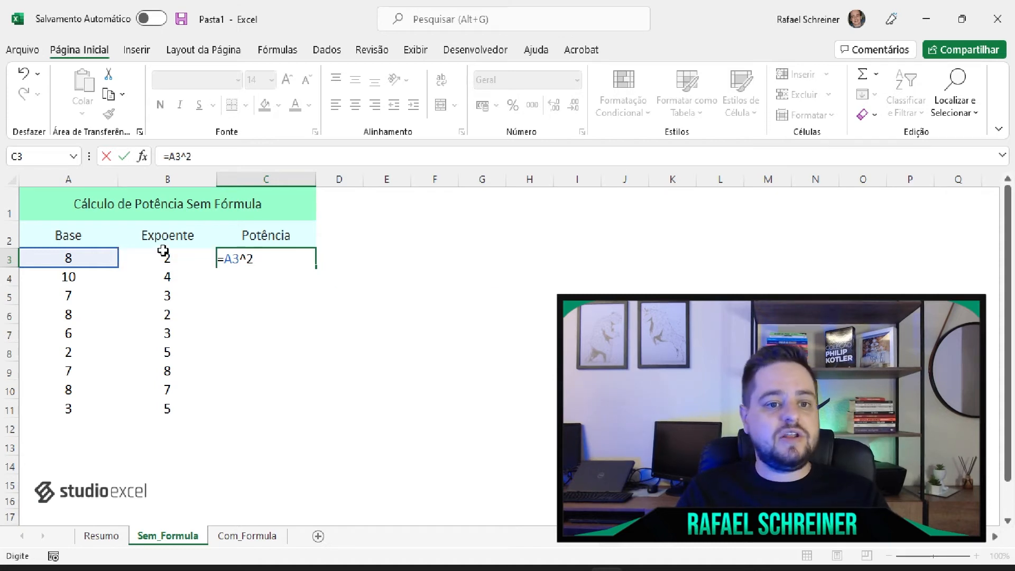
pyautogui.click(167, 258)
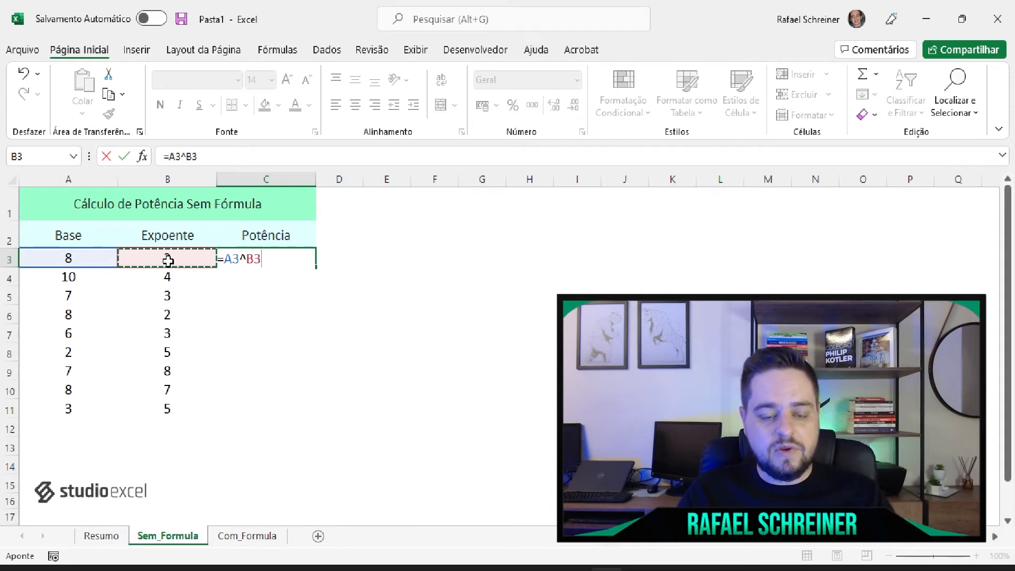
pyautogui.press('Return')
pyautogui.click(265, 258)
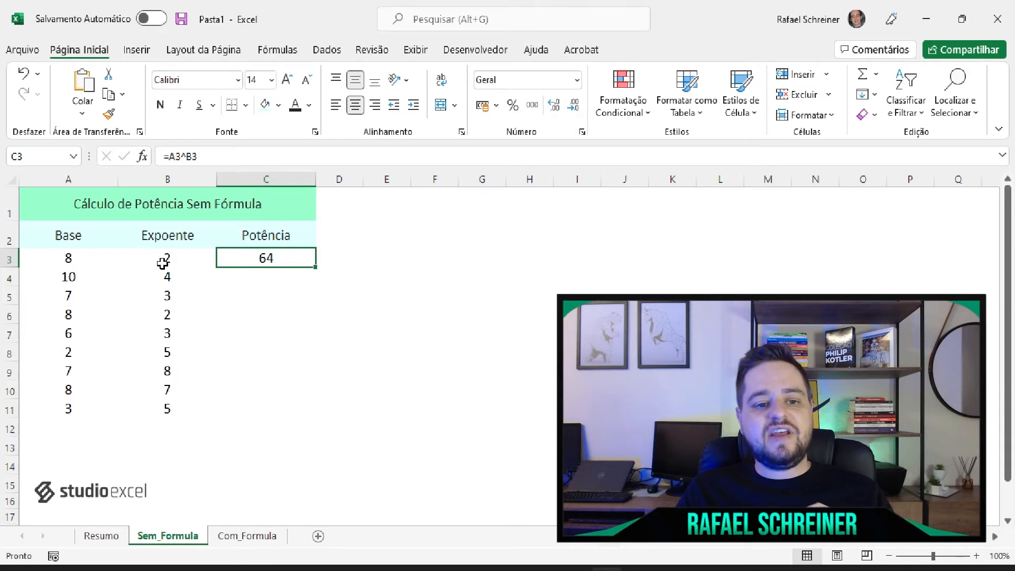
# - Copy the power formula from C3 into cells C4 to C11 and check the copied formula in C4
pyautogui.click(318, 264)
pyautogui.click(292, 262)
pyautogui.hotkey('ctrl', 'c')
pyautogui.moveTo(280, 277); pyautogui.dragTo(267, 403)
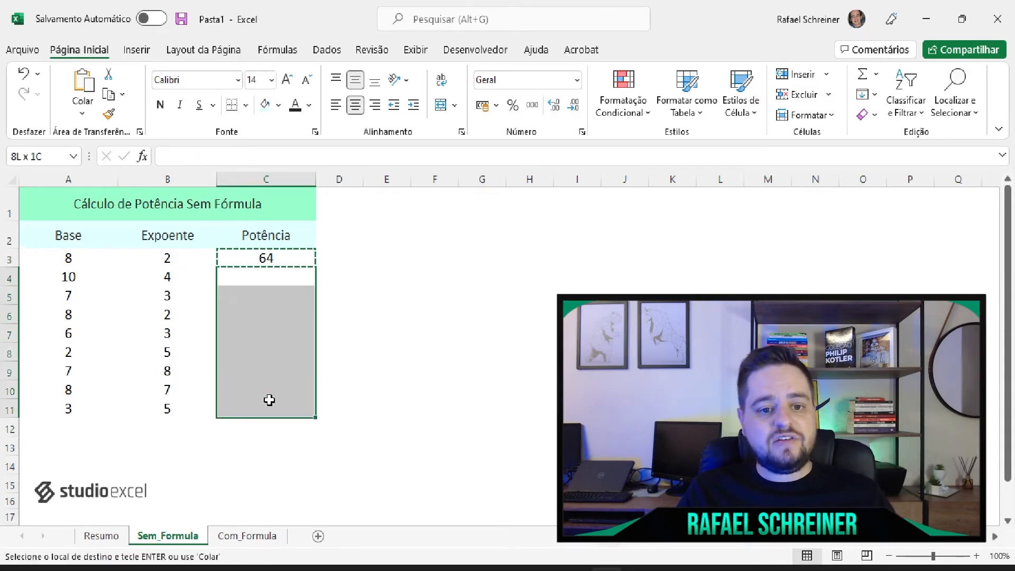
pyautogui.hotkey('ctrl', 'v')
pyautogui.press('Escape')
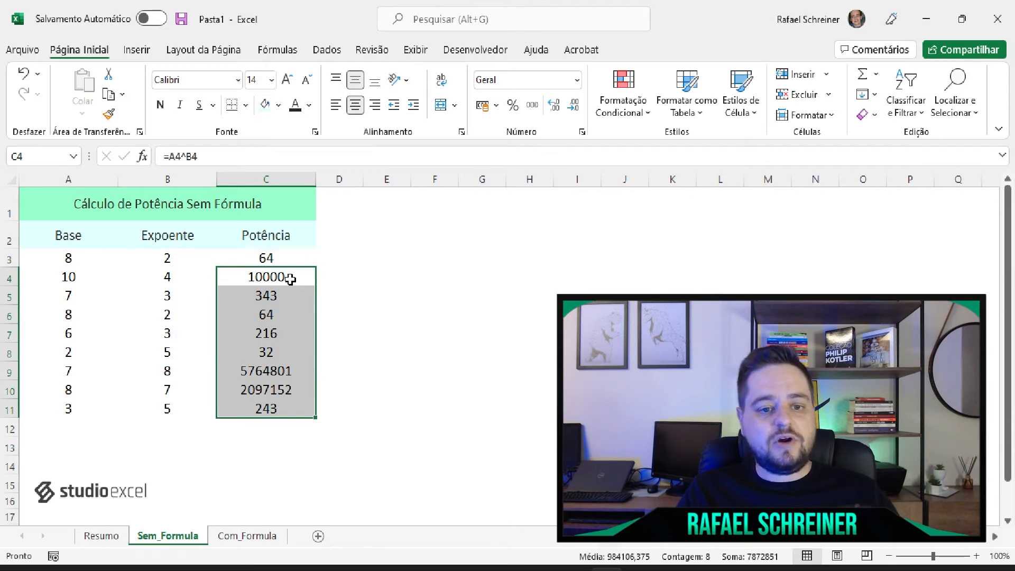
pyautogui.click(81, 281)
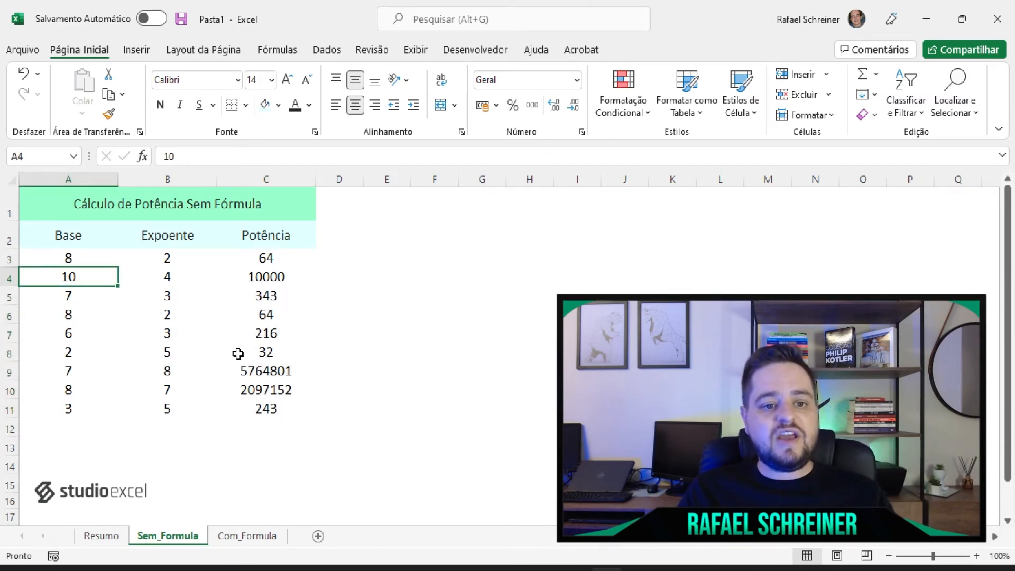
pyautogui.click(278, 277)
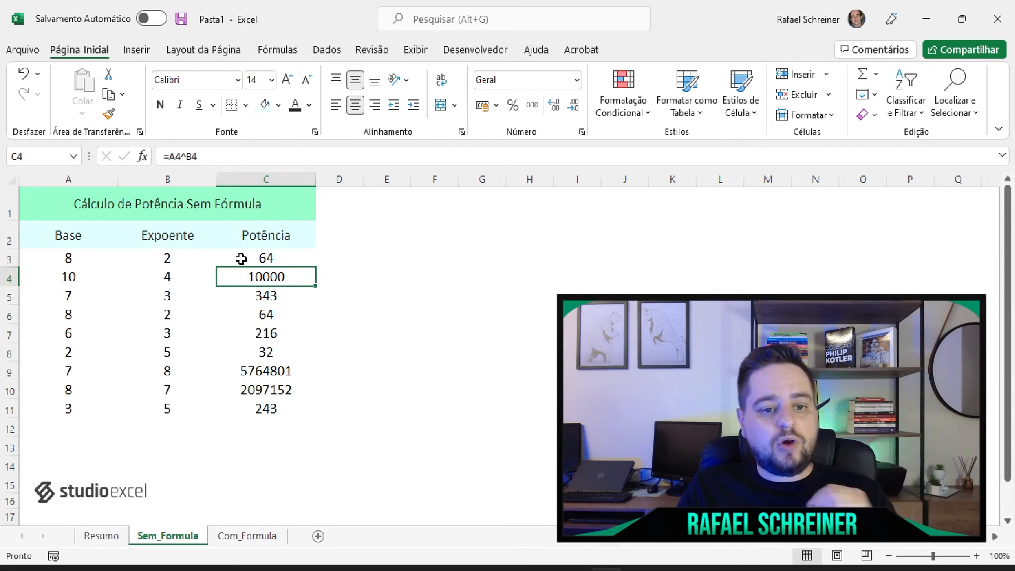
# - Try to enter the subtraction 4-1 as the exponent in cell B4, without and with spaces
pyautogui.click(187, 276)
pyautogui.doubleClick(187, 277)
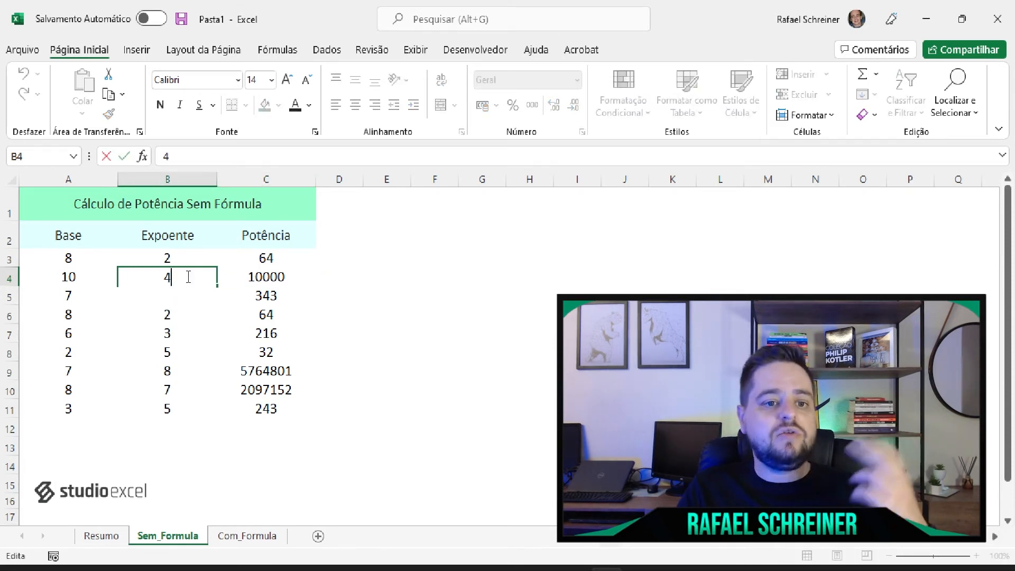
pyautogui.write('-1')
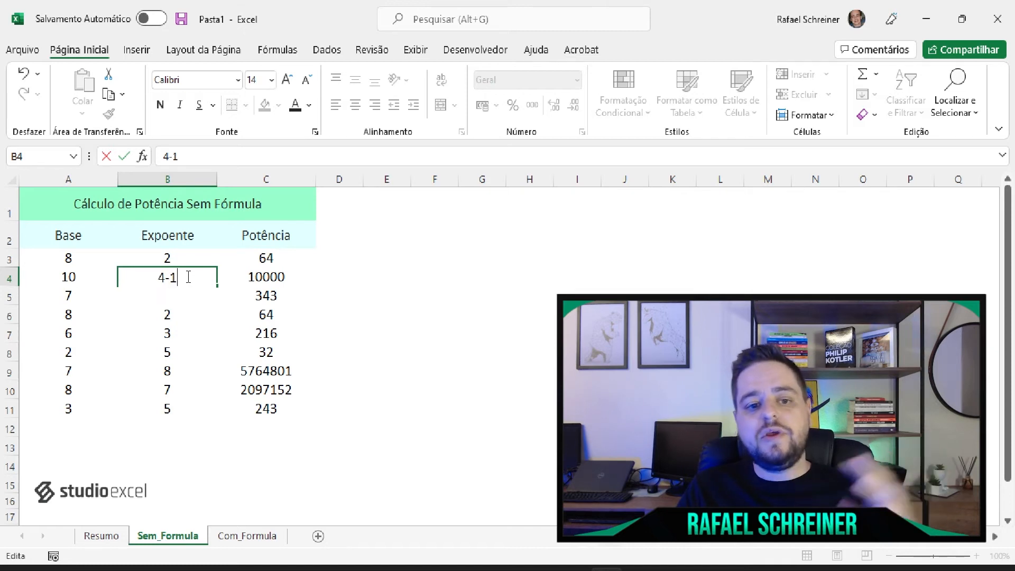
pyautogui.press('Return')
pyautogui.click(187, 277)
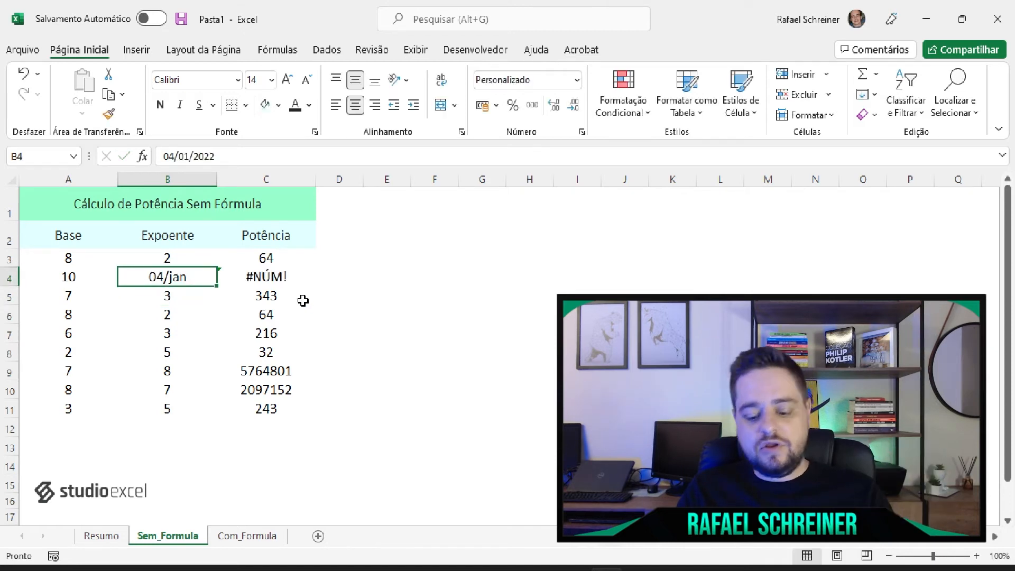
pyautogui.write('4')
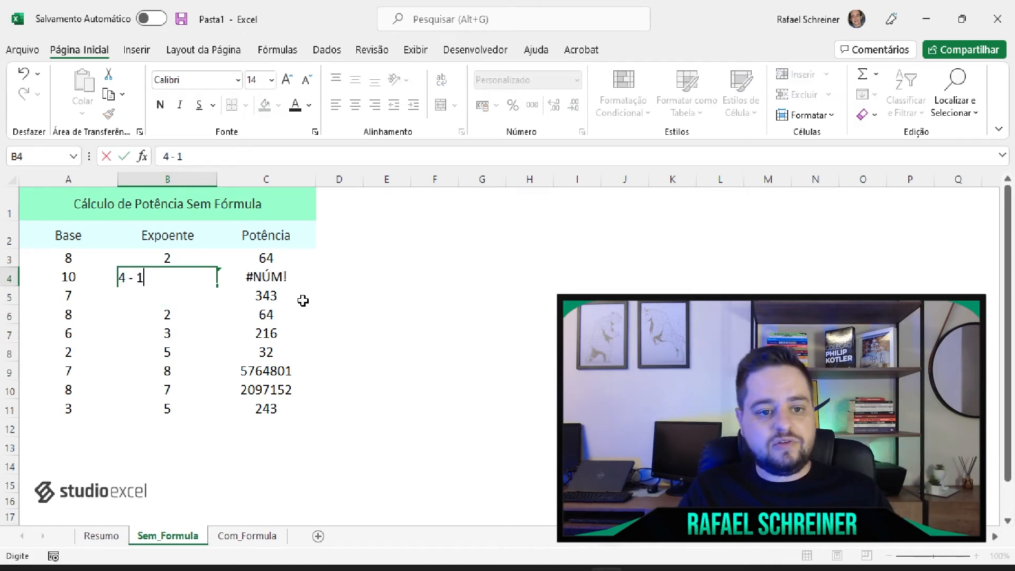
pyautogui.write(' - 1')
pyautogui.press('Return')
# - Format cell B4 as Texto and enter "4 - 1" as its exponent
pyautogui.click(159, 277)
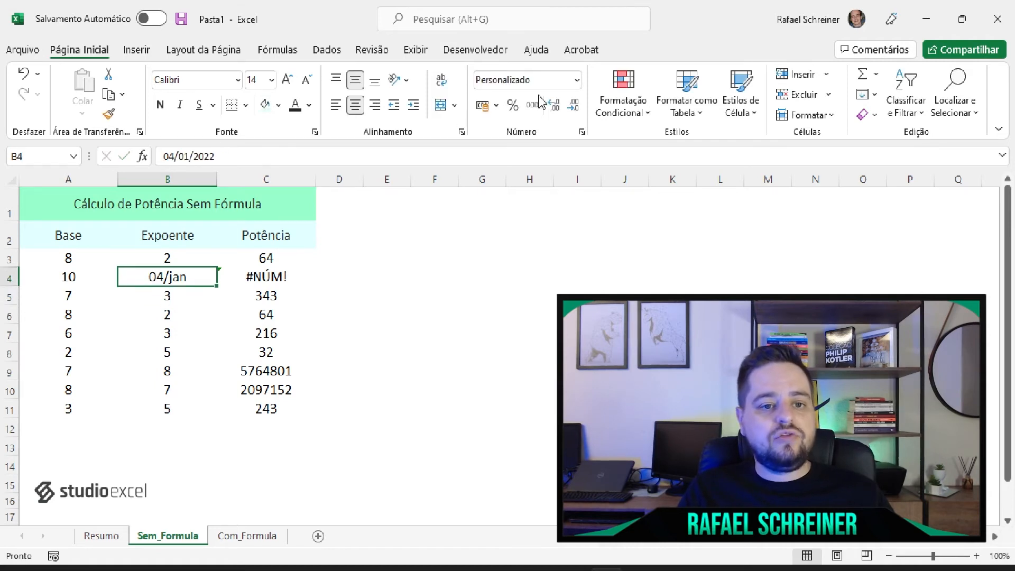
pyautogui.click(576, 80)
pyautogui.scroll(-2, 536, 439)
pyautogui.click(529, 413)
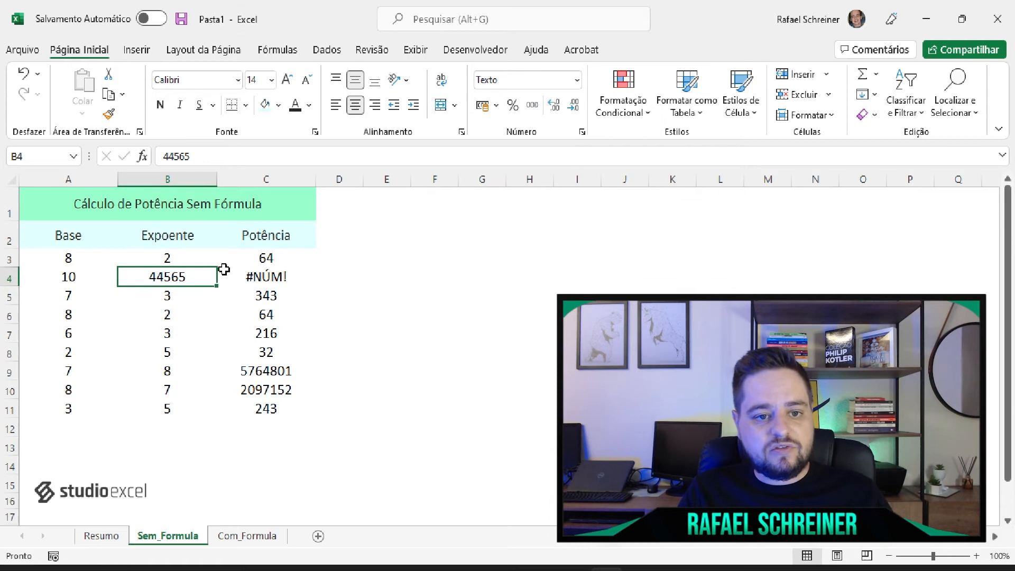
pyautogui.press('BackSpace')
pyautogui.press('Escape')
pyautogui.write('4 - 1')
pyautogui.press('Return')
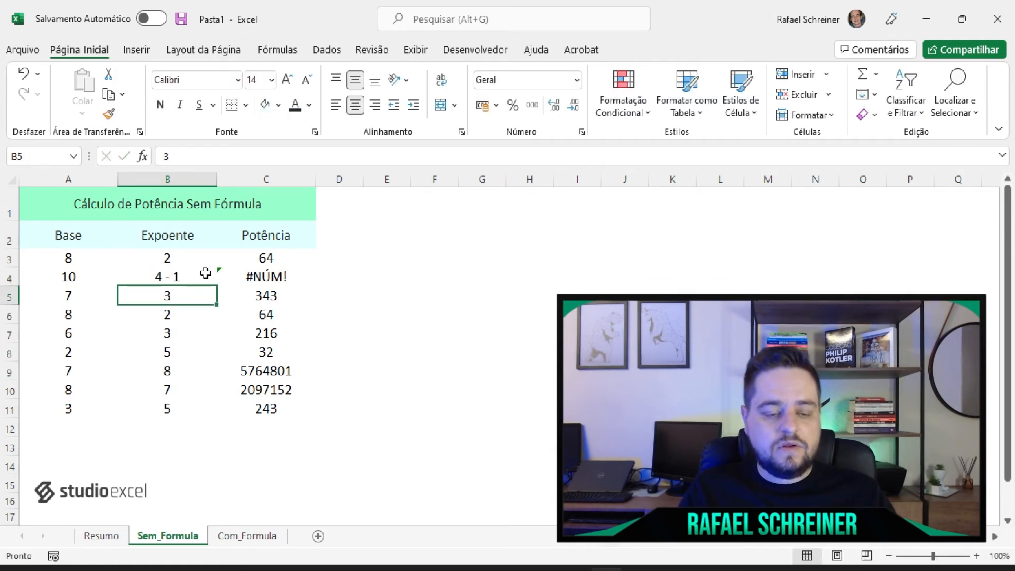
pyautogui.click(177, 277)
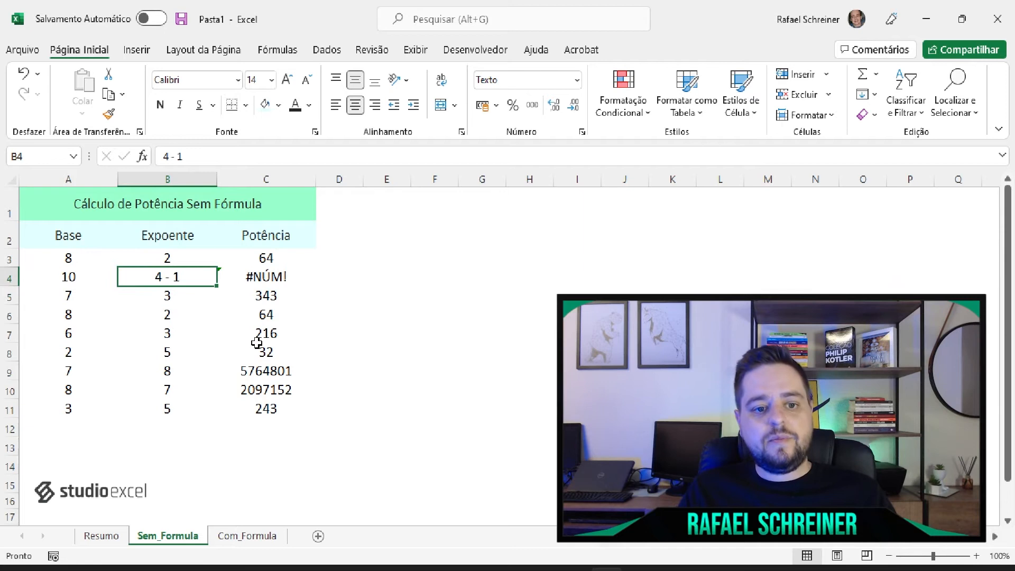
# - Replace the B4 reference in the formula of cell C4 with (4-1), giving =A4^(4-1)
pyautogui.click(274, 276)
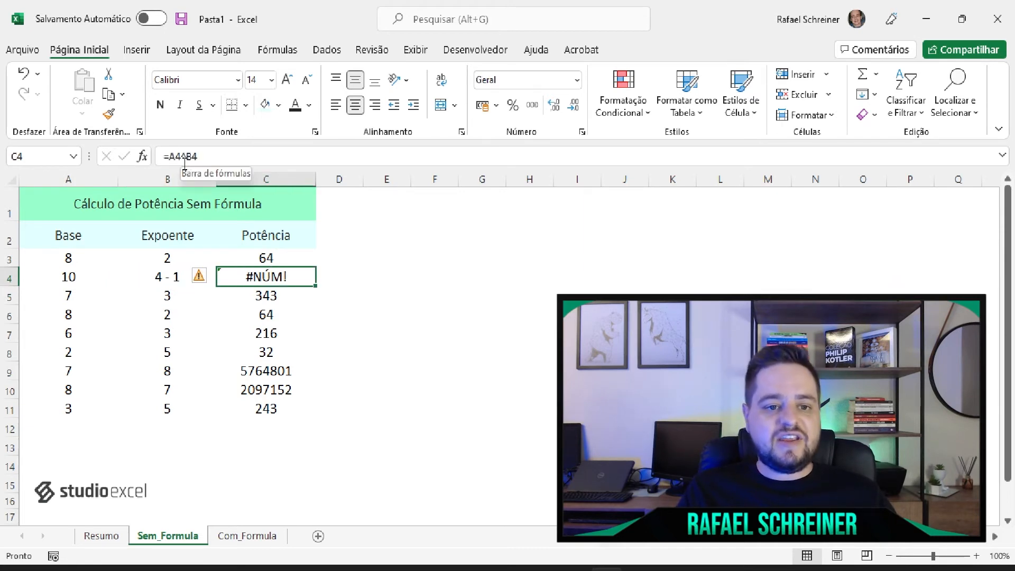
pyautogui.click(219, 163)
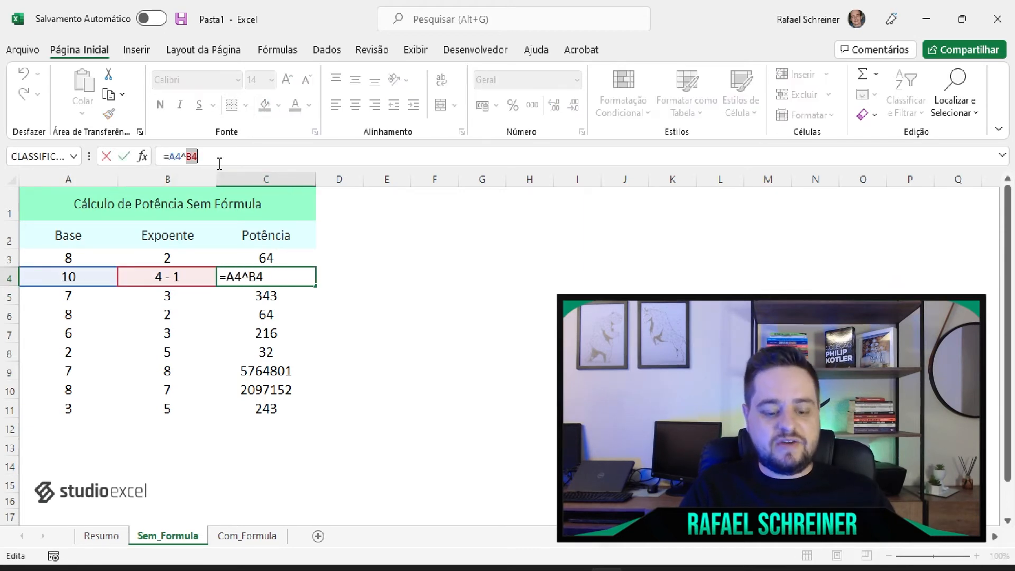
pyautogui.write('(4-1')
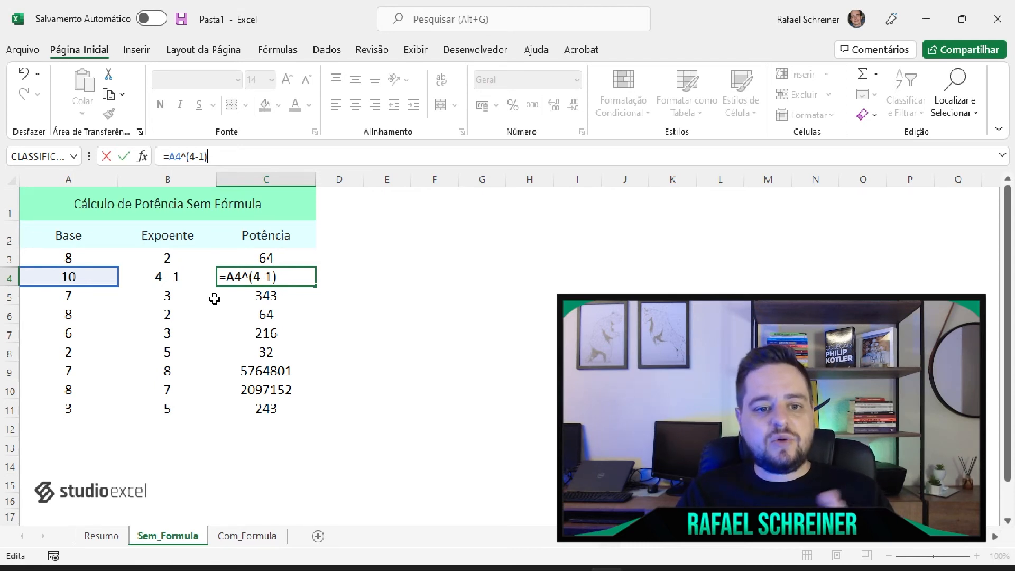
pyautogui.press('Return')
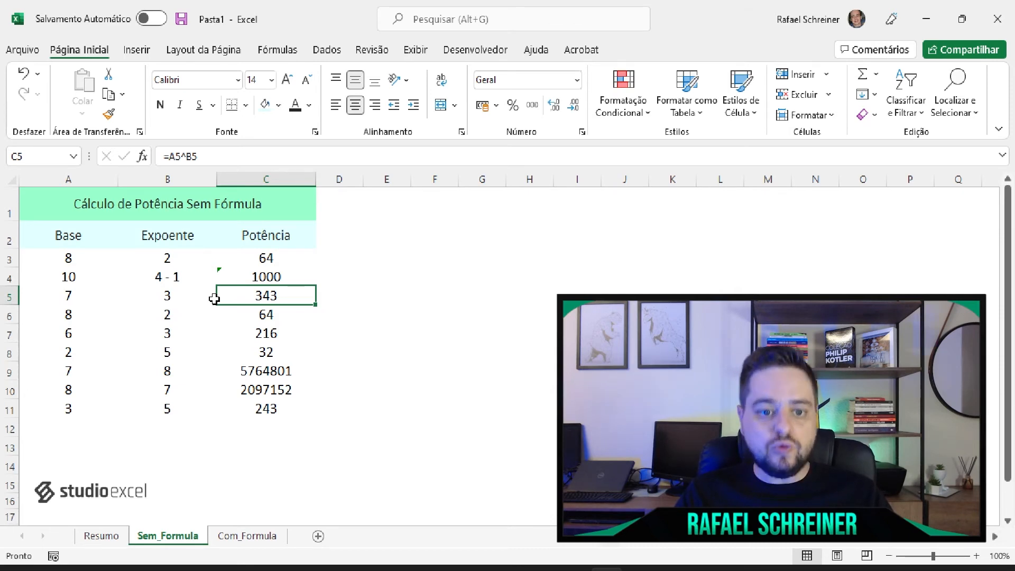
pyautogui.click(331, 478)
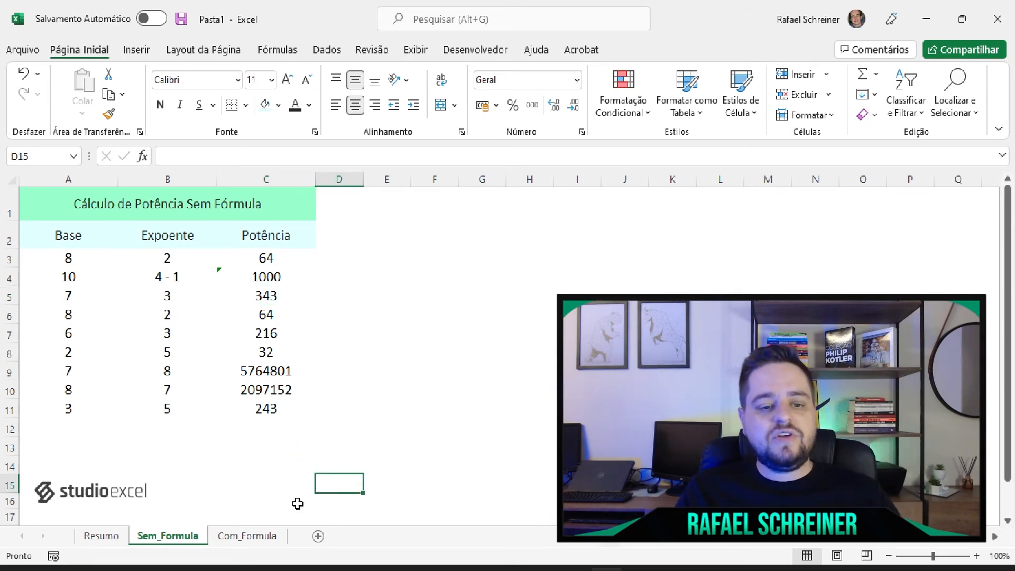
# - Insert the math function POTÊNCIA in cell C3 of the Com_Formula sheet, keeping the data cells uncovered by its arguments dialog
pyautogui.click(253, 538)
pyautogui.click(278, 287)
pyautogui.click(276, 258)
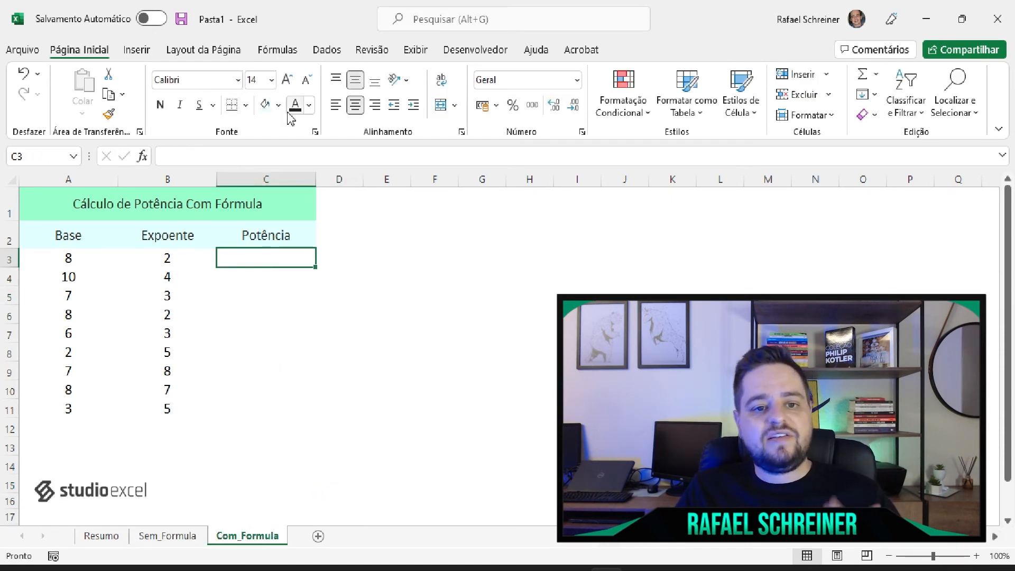
pyautogui.click(278, 50)
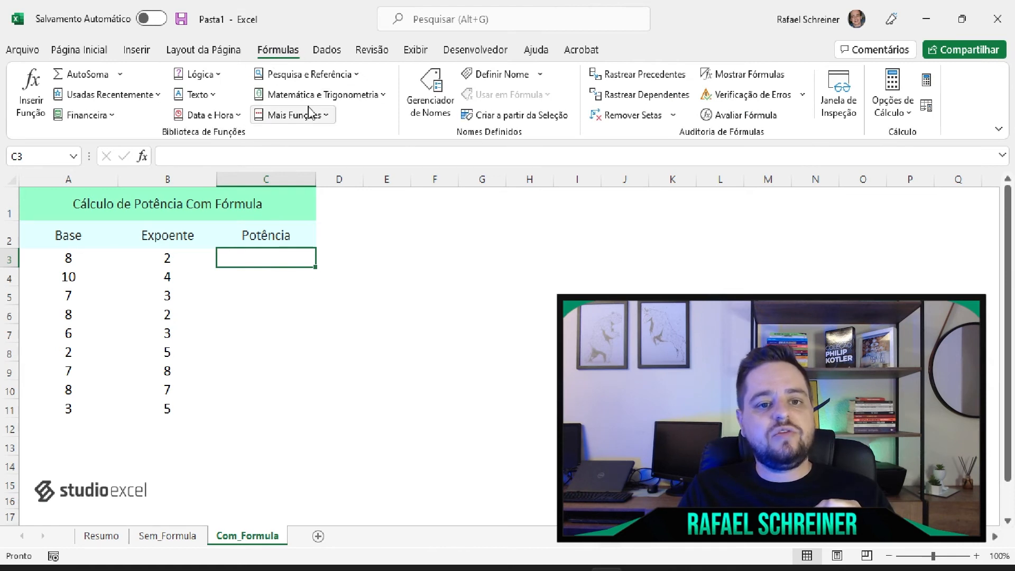
pyautogui.click(314, 98)
pyautogui.scroll(-10, 310, 264)
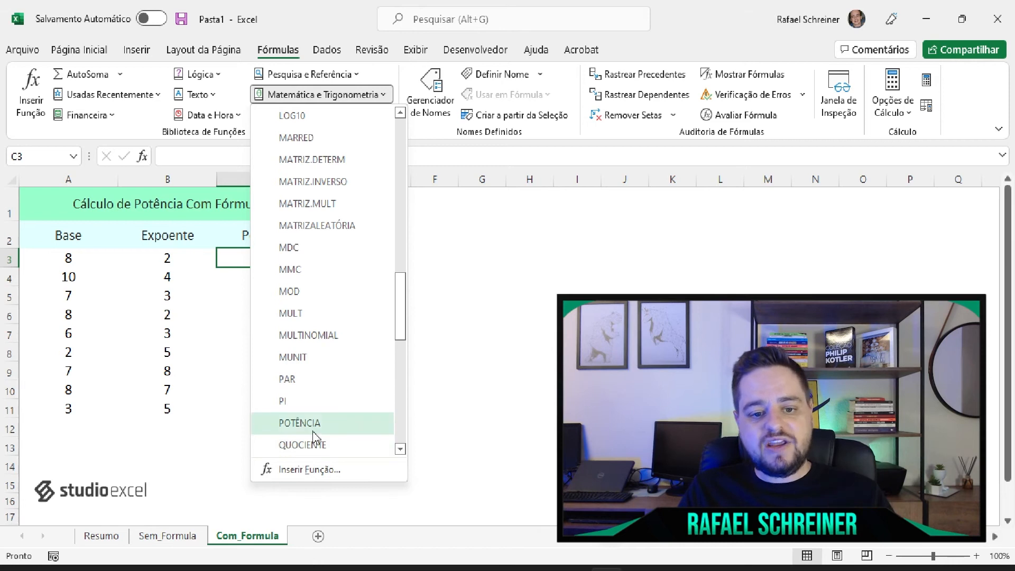
pyautogui.click(314, 423)
pyautogui.moveTo(417, 53); pyautogui.dragTo(353, 293)
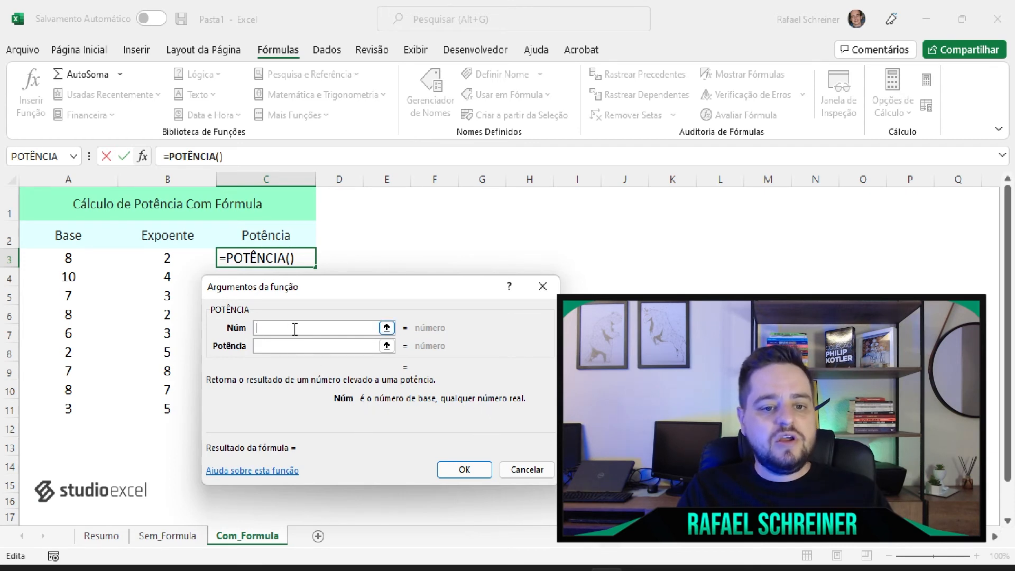
# - Set the POTÊNCIA arguments to A3 for Núm and B3 for Potência, and confirm the function
pyautogui.click(72, 258)
pyautogui.click(267, 347)
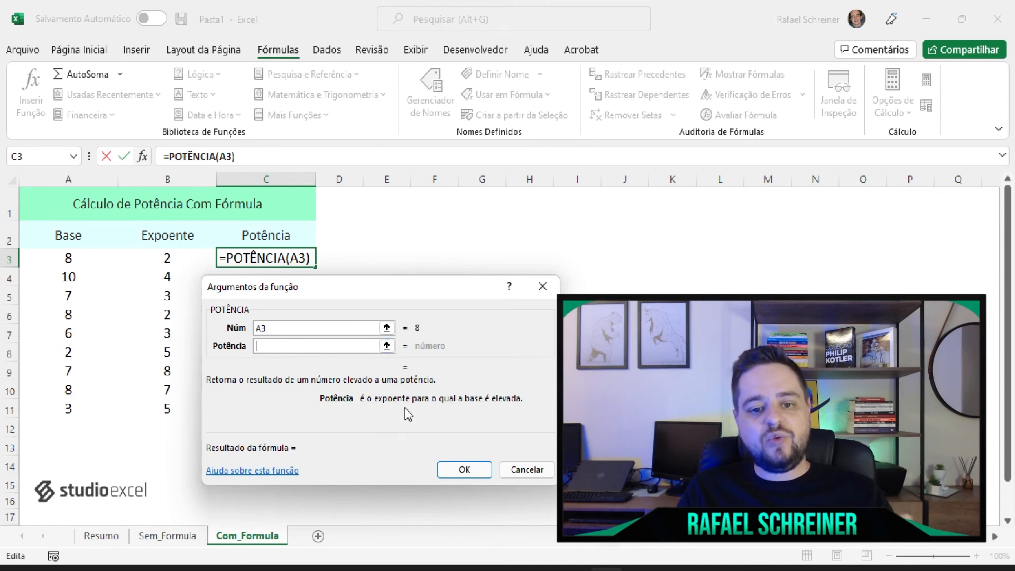
pyautogui.click(165, 263)
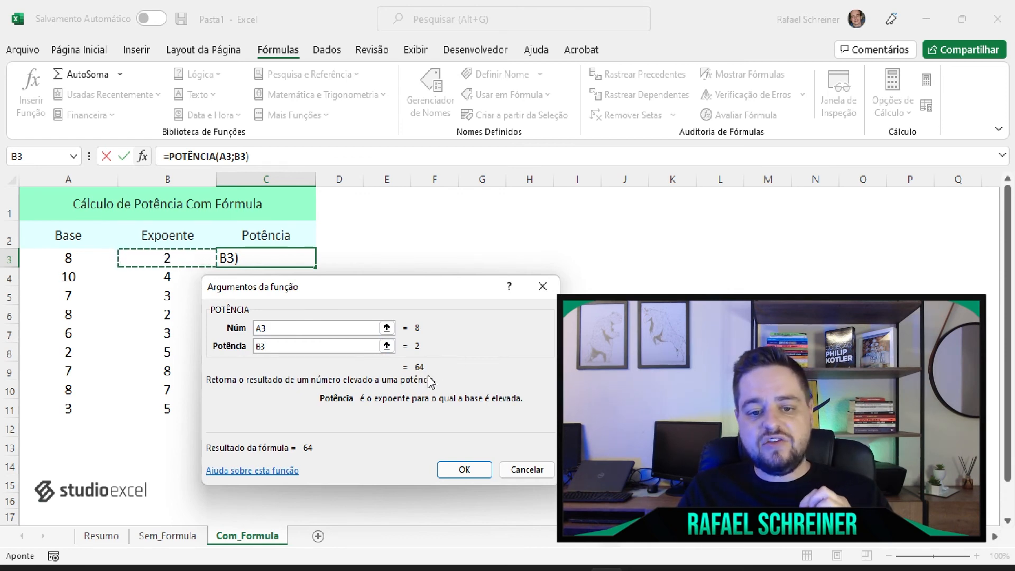
pyautogui.click(468, 471)
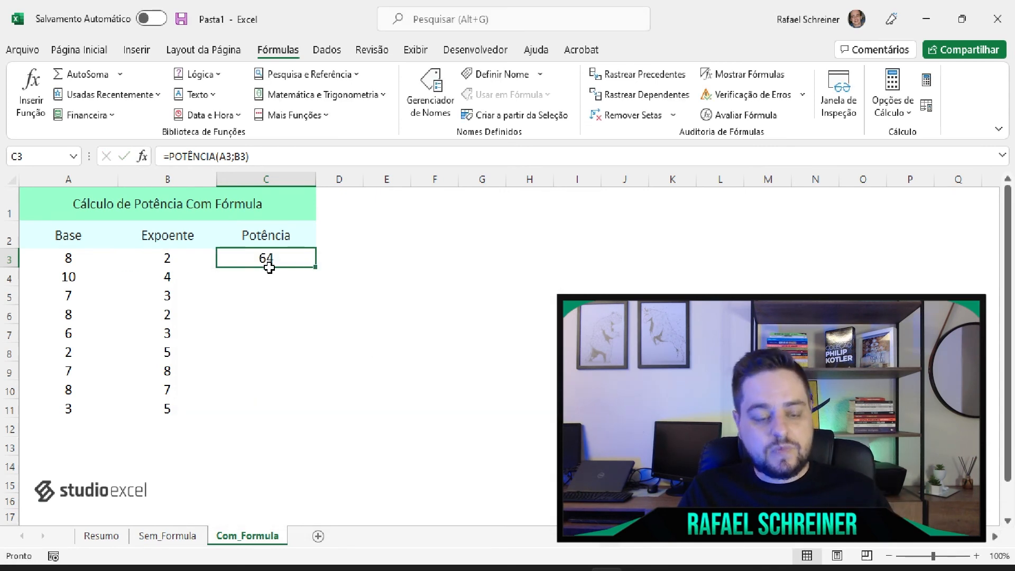
# - Copy the POTÊNCIA formula from C3 into cells C4 to C11 and check the copied formula in C4
pyautogui.hotkey('ctrl', 'c')
pyautogui.moveTo(266, 275); pyautogui.dragTo(260, 406)
pyautogui.hotkey('ctrl', 'v')
pyautogui.press('Escape')
pyautogui.click(272, 281)
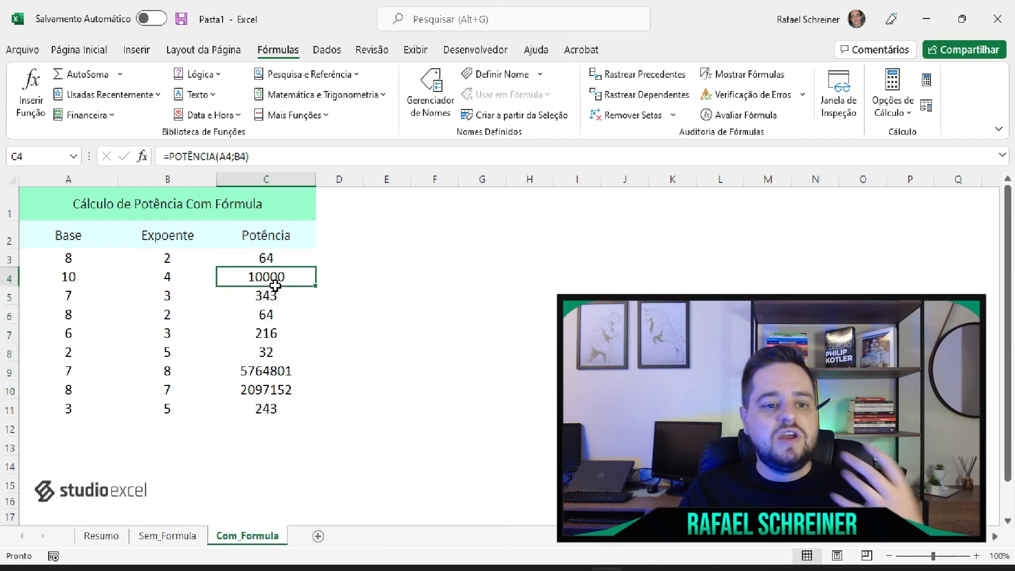
# - Compare with the Sem_Formula sheet, and change the formula in C4 of Com_Formula to =POTÊNCIA(A4;(B4-B3))
pyautogui.click(186, 537)
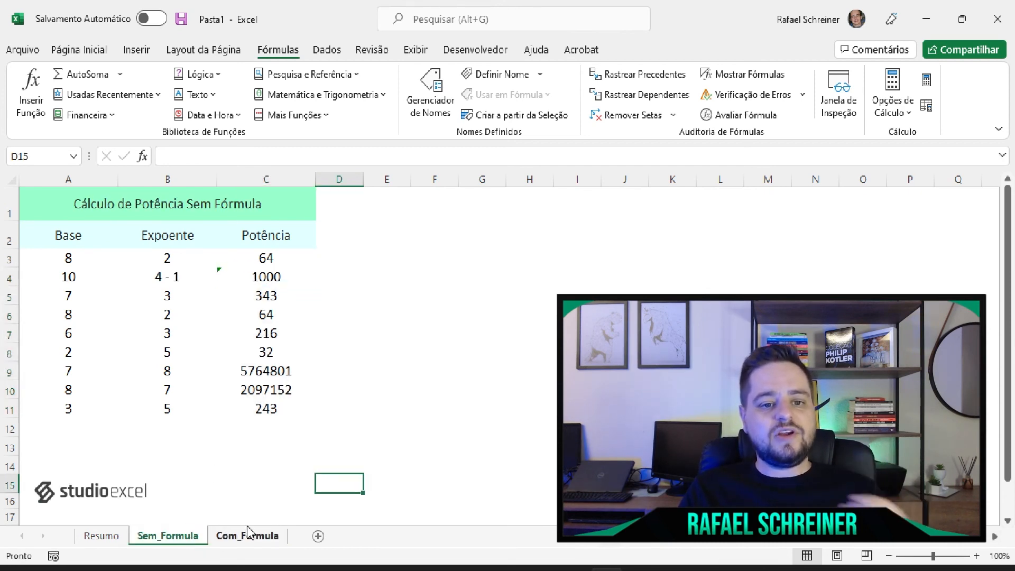
pyautogui.click(248, 535)
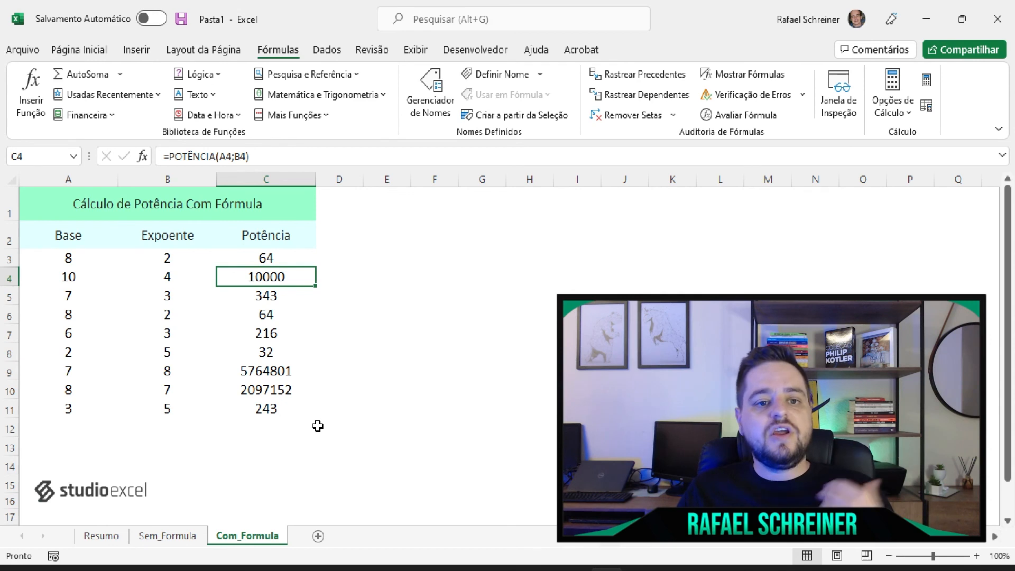
pyautogui.click(233, 158)
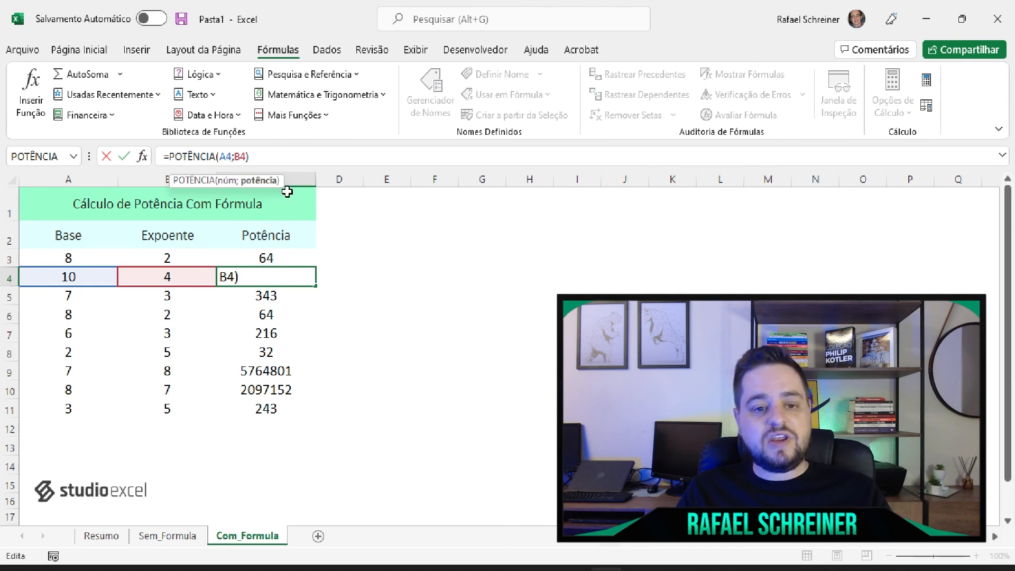
pyautogui.write('(B4')
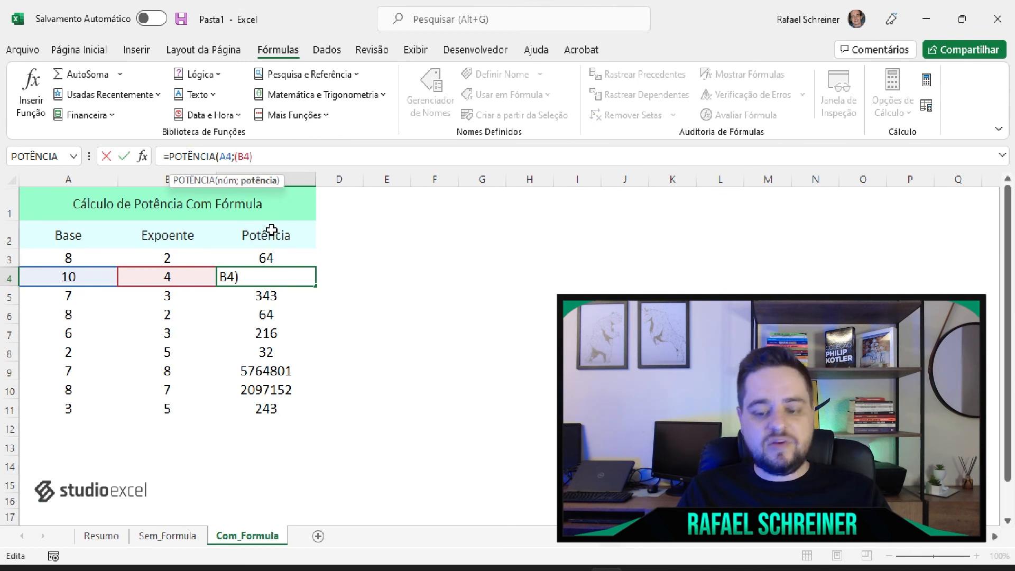
pyautogui.write('-')
pyautogui.click(181, 261)
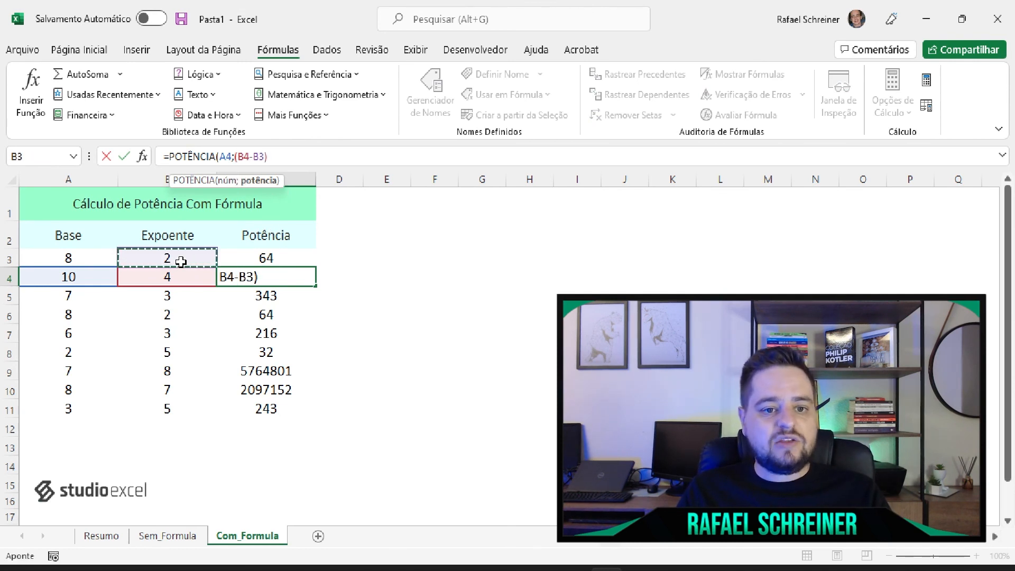
pyautogui.write(')')
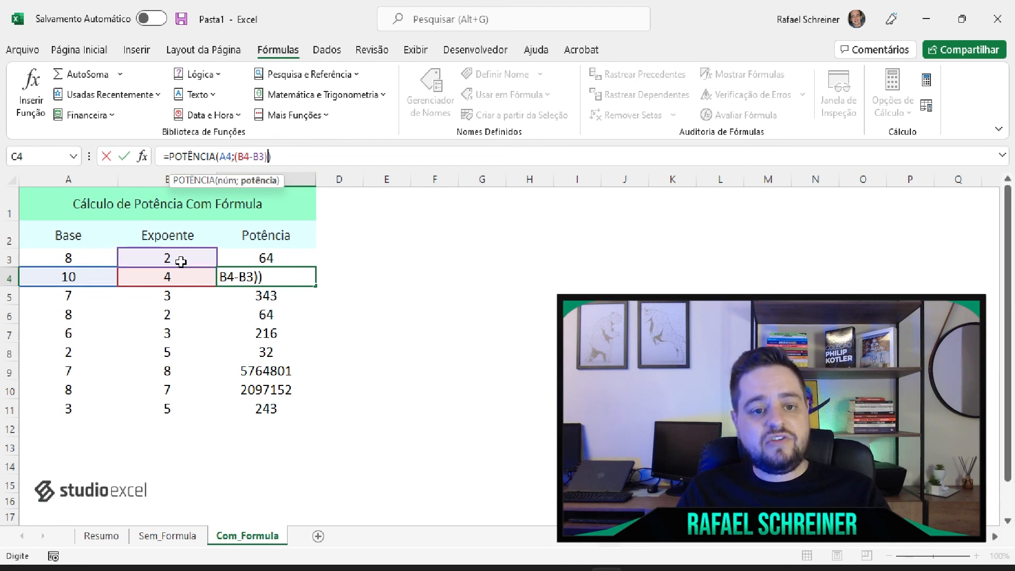
pyautogui.press('Return')
pyautogui.click(280, 284)
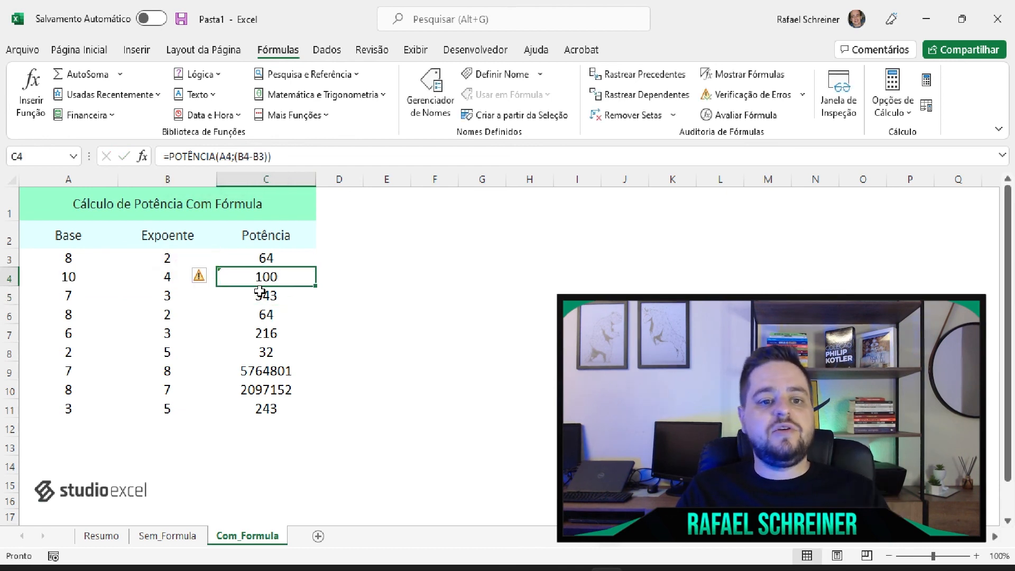